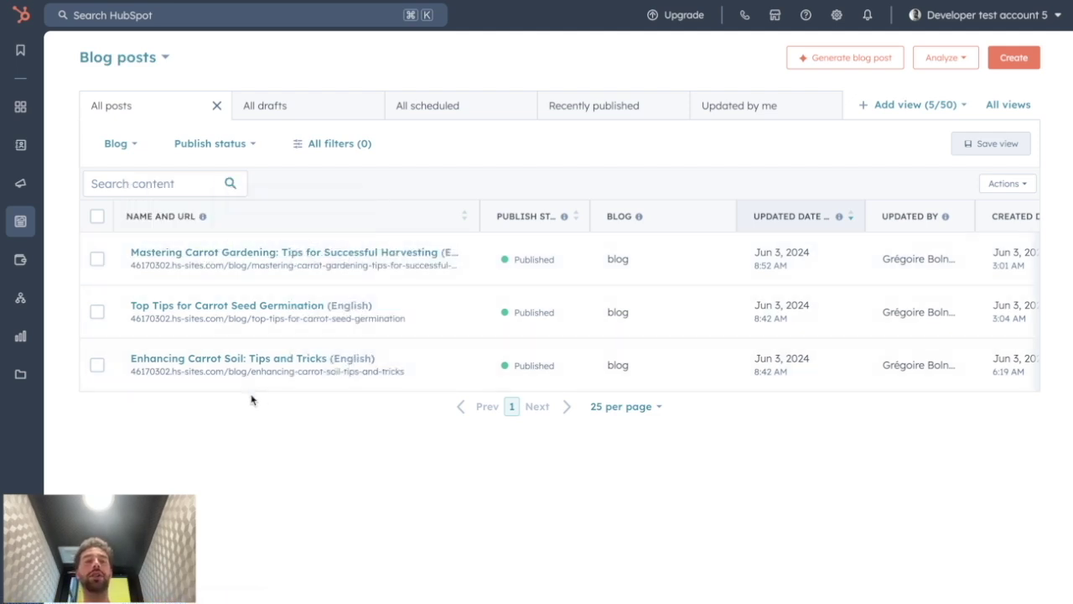
Step: Open the SEO tool and examine the recommendations list, including the SEO impact, technical difficulty and role ratings
{"action": "mouse_move", "coordinate": [25, 222]}
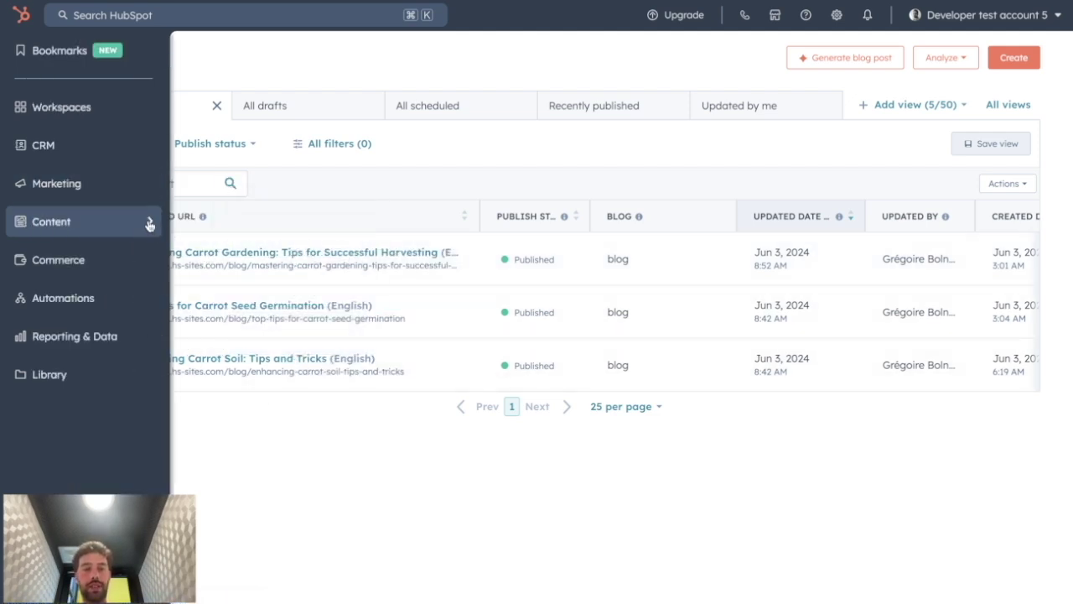
{"action": "mouse_move", "coordinate": [148, 224]}
{"action": "left_click", "coordinate": [209, 369]}
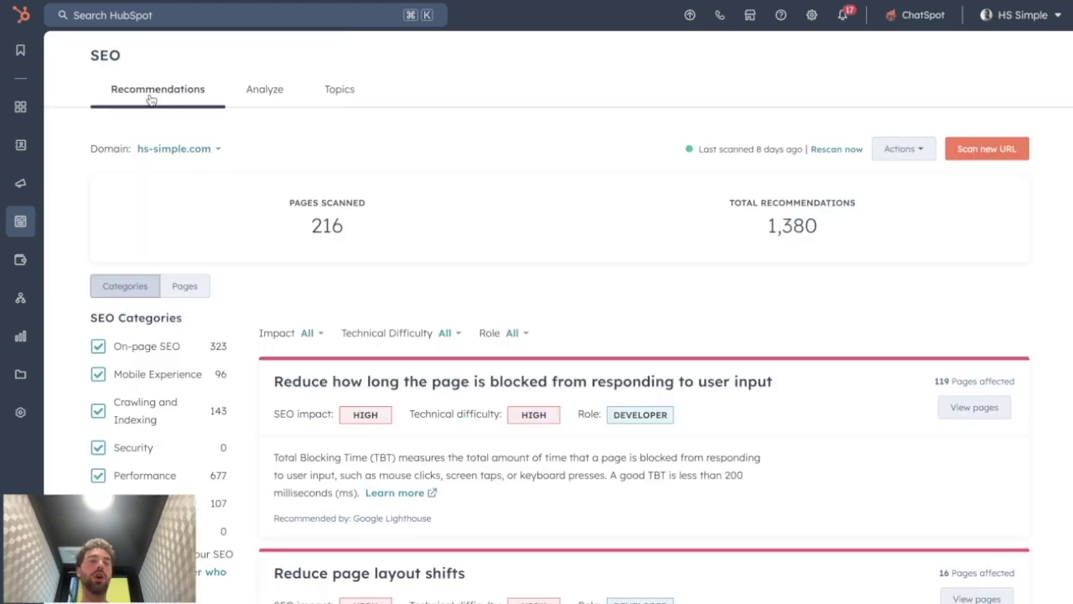
{"action": "scroll", "coordinate": [306, 258], "scroll_direction": "down", "scroll_amount": 1}
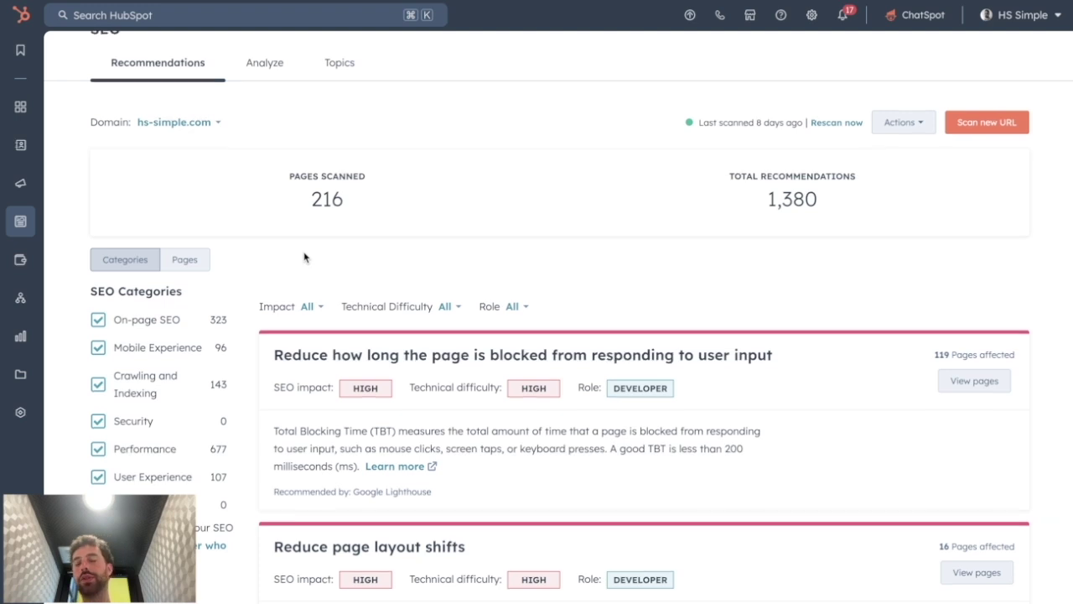
{"action": "scroll", "coordinate": [305, 258], "scroll_direction": "down", "scroll_amount": 1}
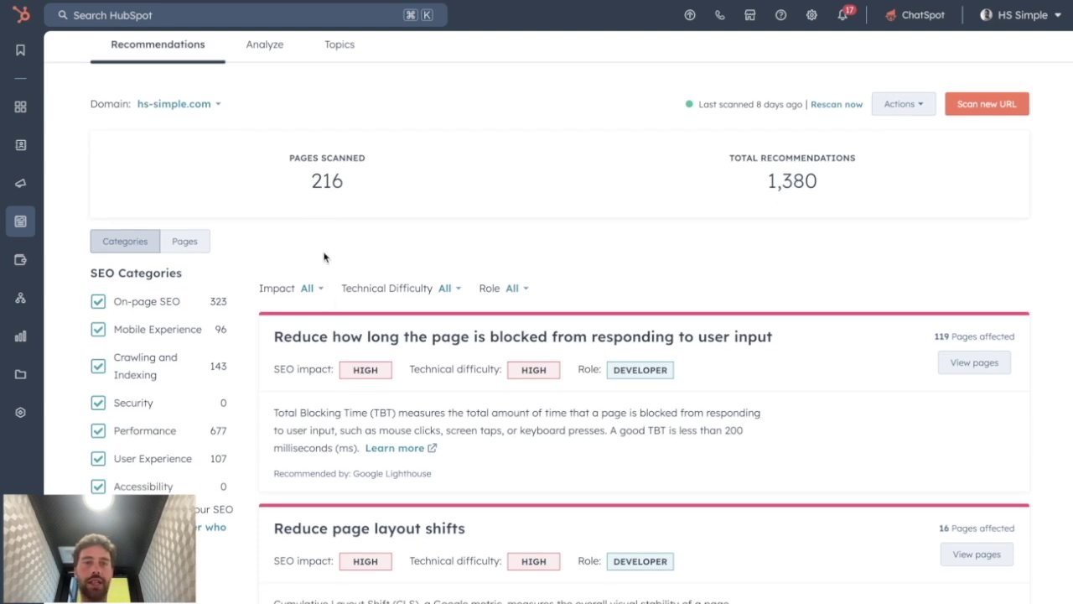
{"action": "scroll", "coordinate": [344, 275], "scroll_direction": "down", "scroll_amount": 3}
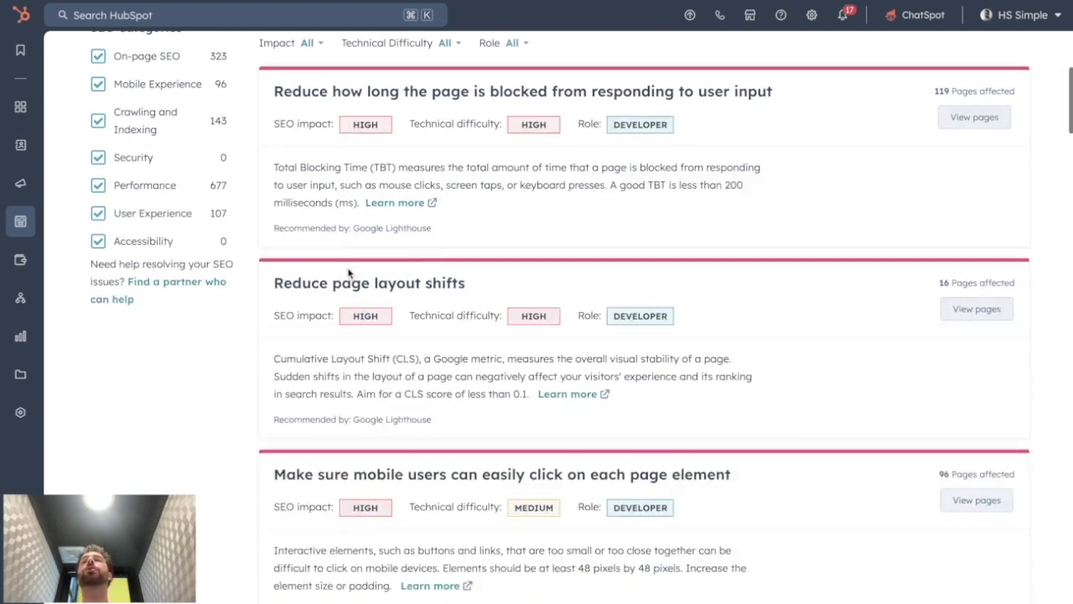
{"action": "scroll", "coordinate": [348, 277], "scroll_direction": "down", "scroll_amount": 15}
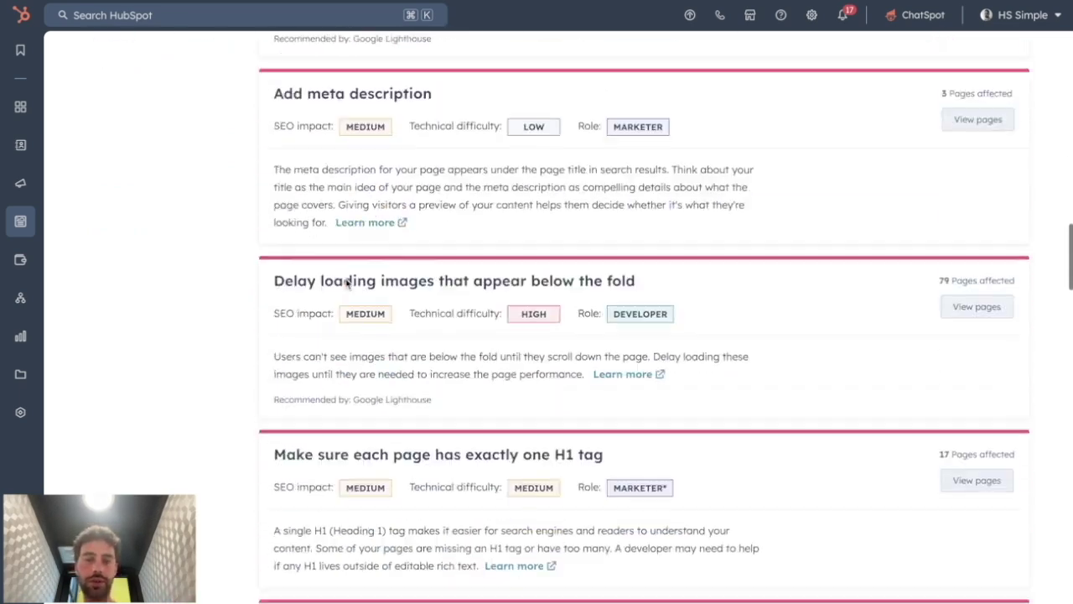
{"action": "scroll", "coordinate": [348, 283], "scroll_direction": "down", "scroll_amount": 10}
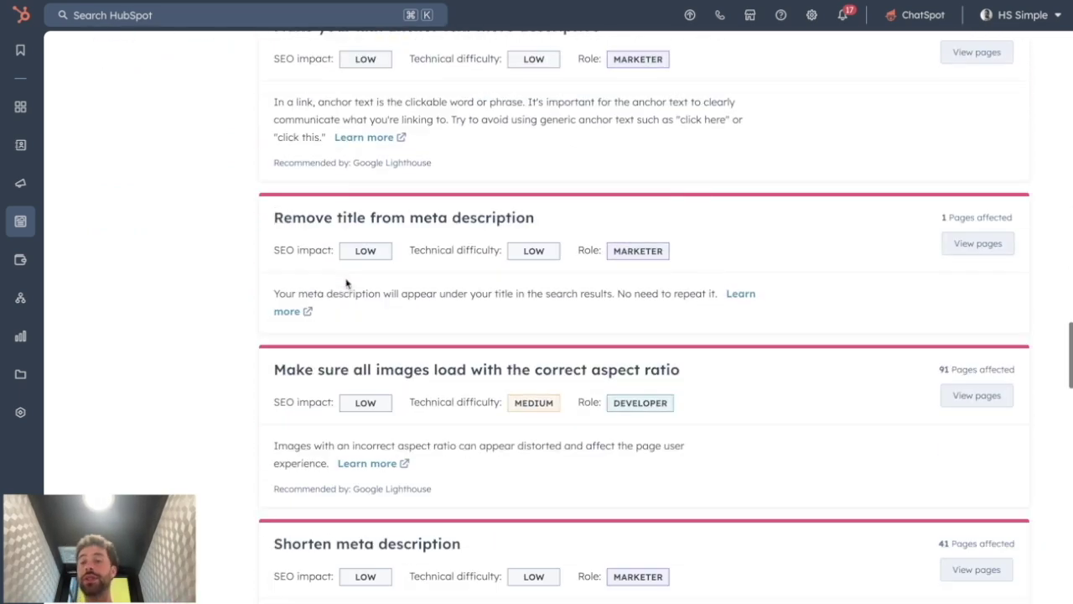
{"action": "scroll", "coordinate": [348, 284], "scroll_direction": "down", "scroll_amount": 5}
{"action": "scroll", "coordinate": [347, 283], "scroll_direction": "up", "scroll_amount": 20}
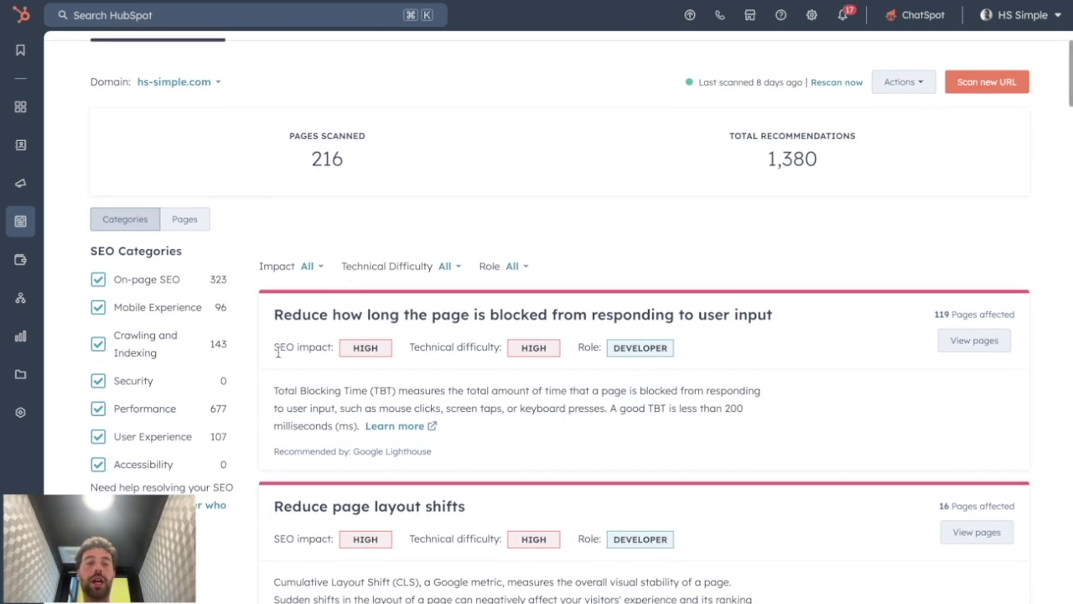
{"action": "left_click_drag", "start_coordinate": [274, 347], "coordinate": [339, 351]}
{"action": "left_click_drag", "start_coordinate": [410, 346], "coordinate": [500, 344]}
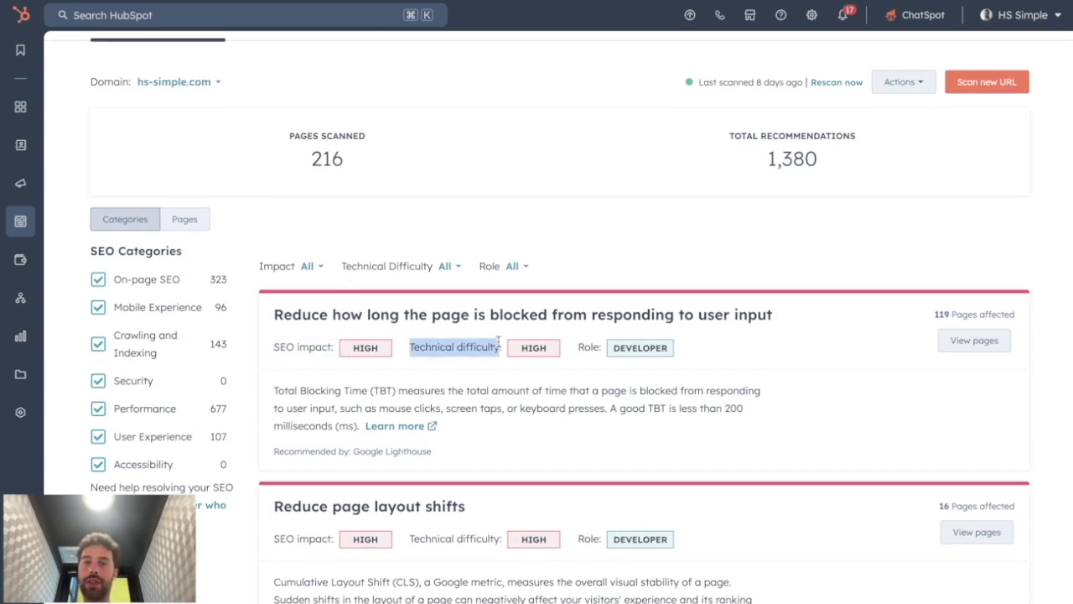
{"action": "left_click_drag", "start_coordinate": [576, 351], "coordinate": [610, 352]}
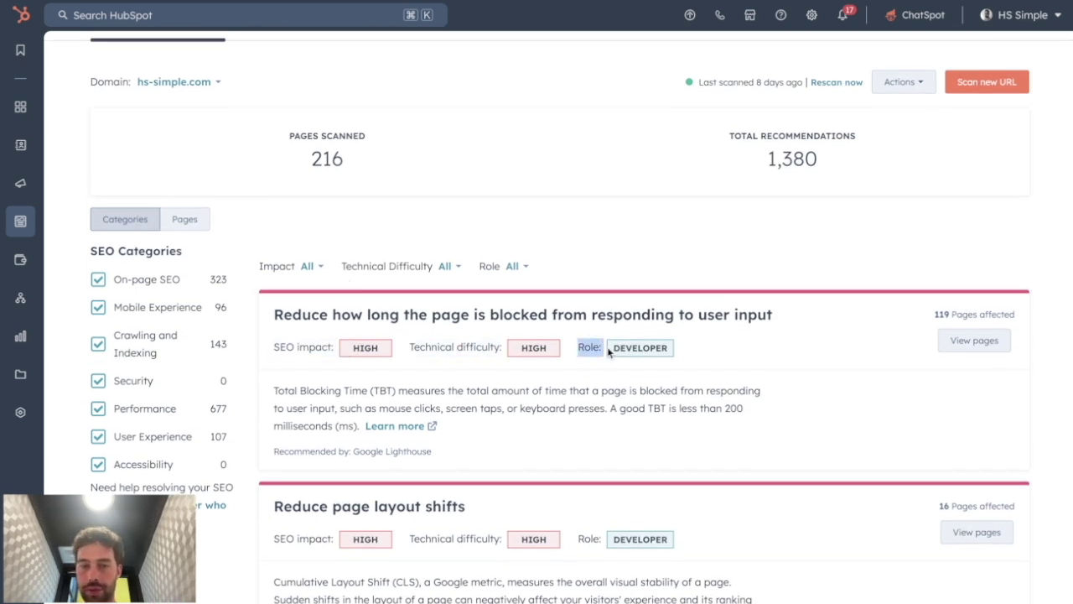
Step: Filter the SEO recommendations by role to exclude Developer items, and review the remaining Marketer and Marketer* recommendations
{"action": "left_click", "coordinate": [518, 267]}
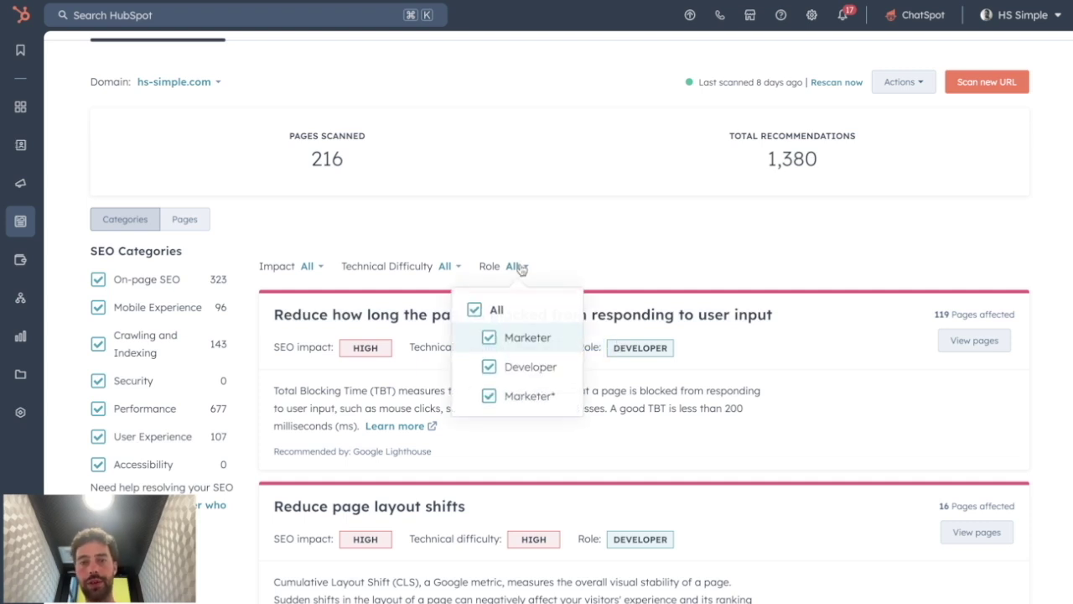
{"action": "left_click", "coordinate": [503, 367]}
{"action": "left_click", "coordinate": [701, 379]}
{"action": "scroll", "coordinate": [630, 419], "scroll_direction": "down", "scroll_amount": 10}
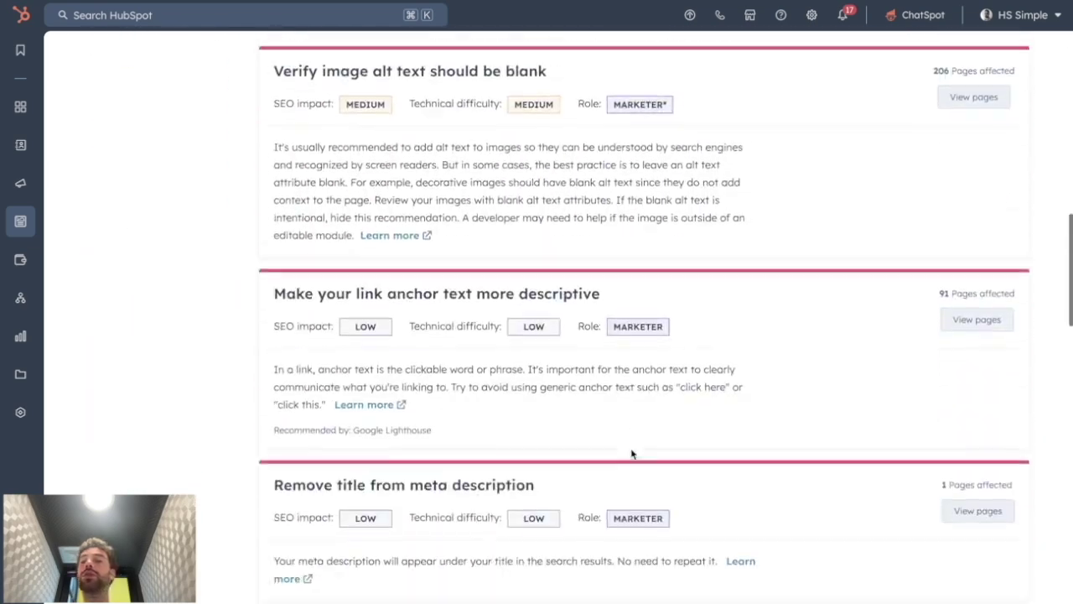
{"action": "scroll", "coordinate": [631, 454], "scroll_direction": "down", "scroll_amount": 3}
{"action": "scroll", "coordinate": [629, 451], "scroll_direction": "up", "scroll_amount": 12}
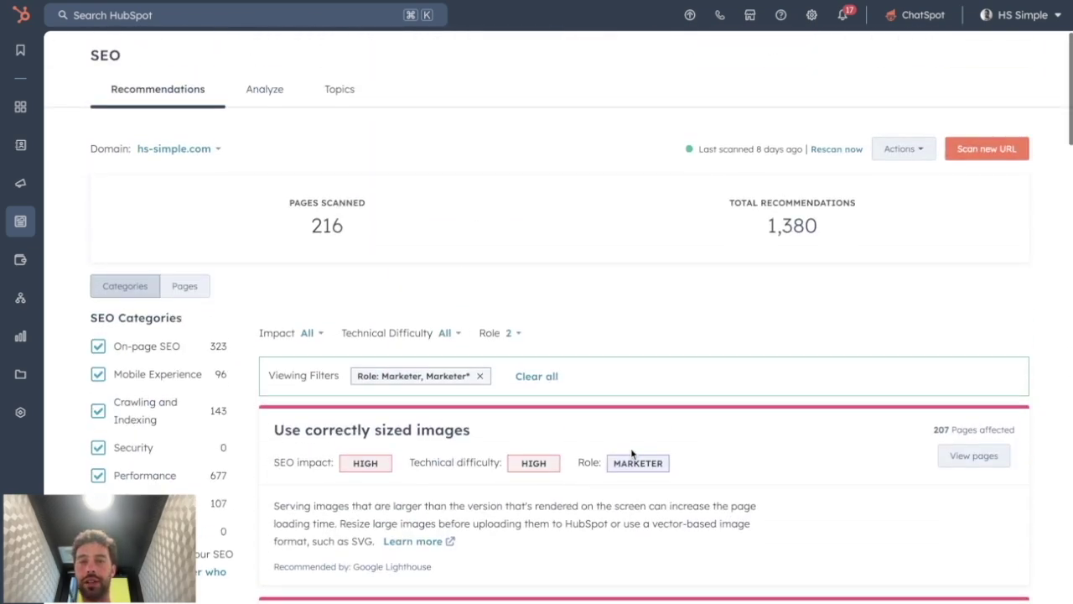
Step: Open the SEO Analyze report and review the Google Search Console performance metrics and chart
{"action": "left_click", "coordinate": [273, 92]}
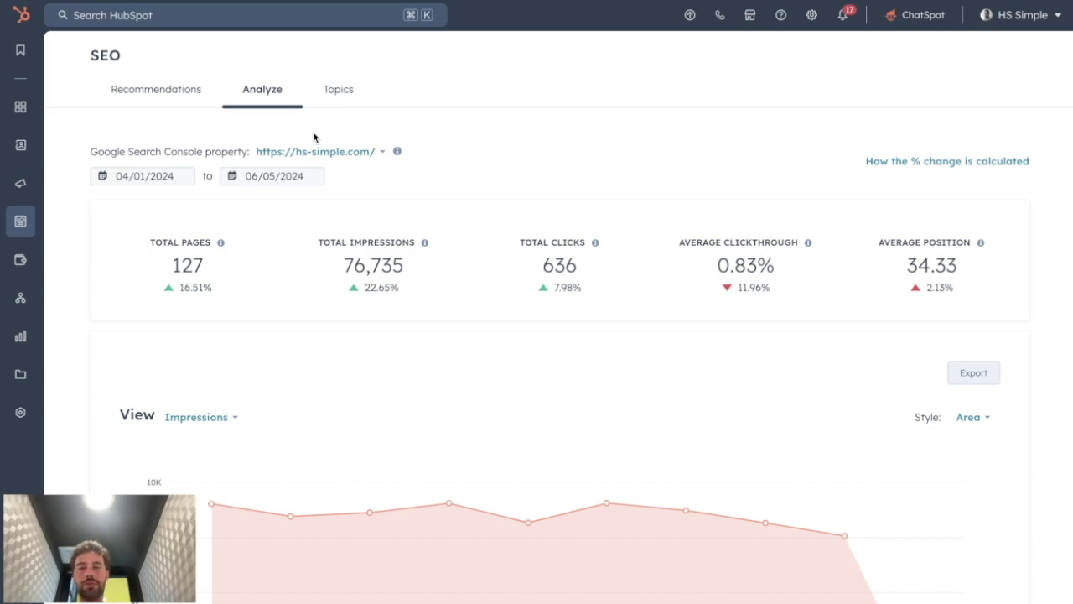
{"action": "scroll", "coordinate": [321, 249], "scroll_direction": "down", "scroll_amount": 15}
{"action": "scroll", "coordinate": [321, 249], "scroll_direction": "up", "scroll_amount": 15}
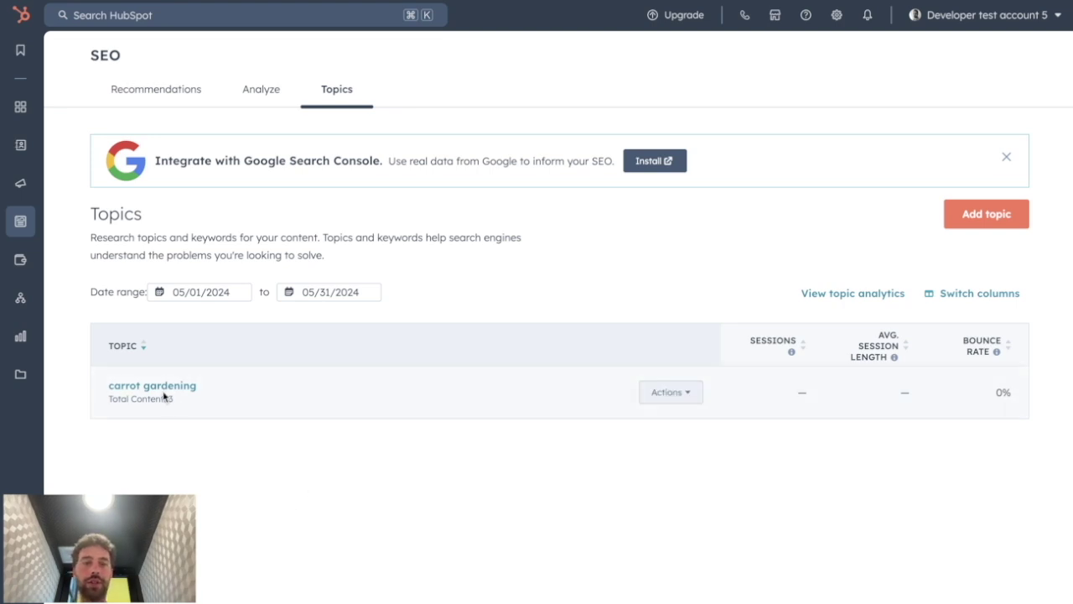
Step: Delete the existing "carrot gardening" topic and create a new topic named "carrot gardening"
{"action": "left_click", "coordinate": [655, 394]}
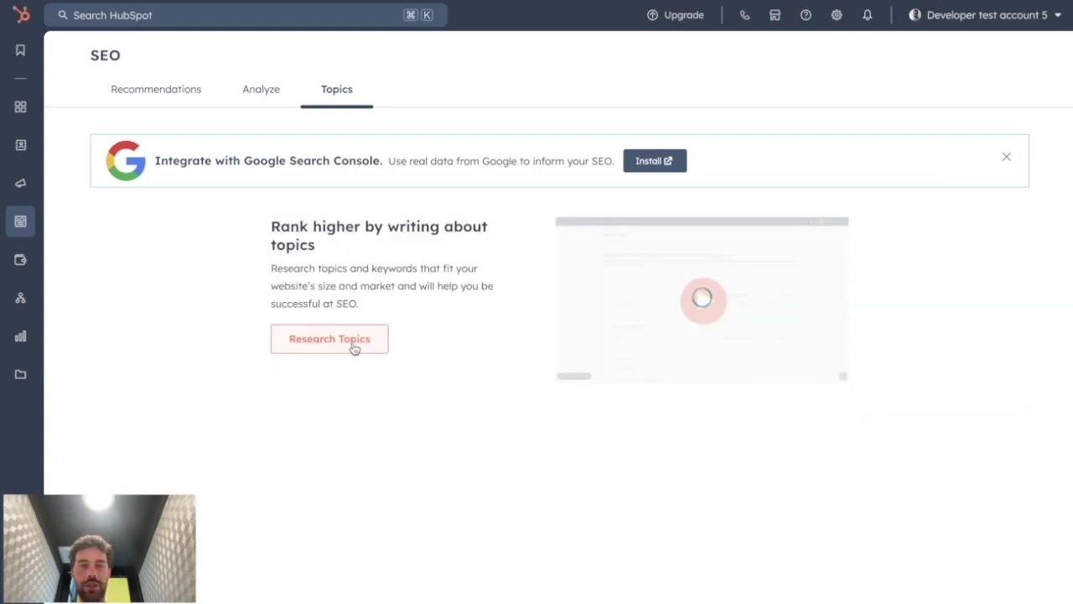
{"action": "left_click", "coordinate": [350, 346]}
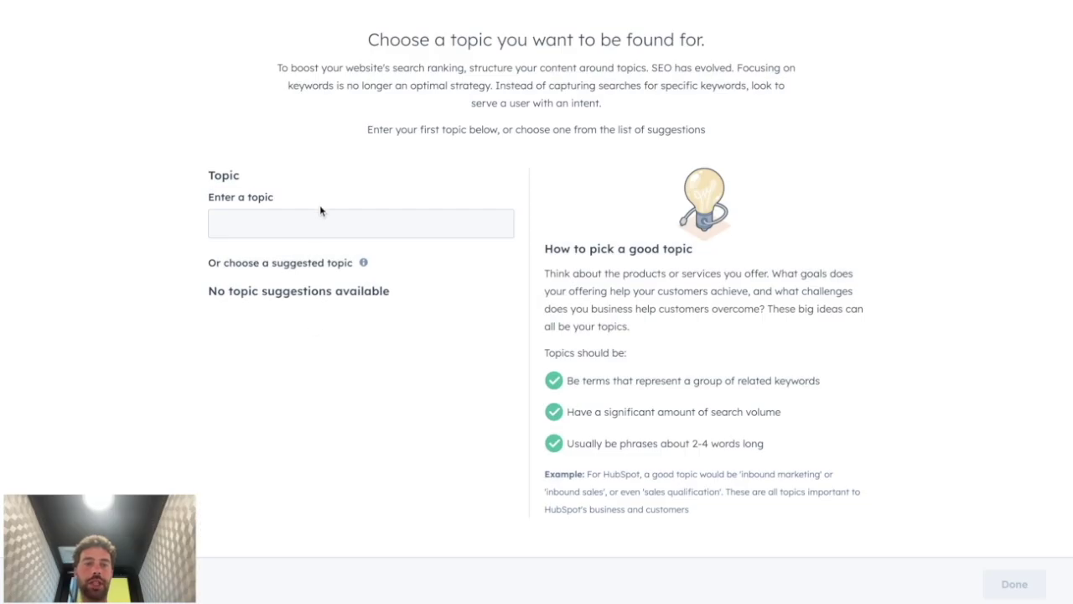
{"action": "left_click", "coordinate": [319, 221]}
{"action": "type", "text": "carrot gardening"}
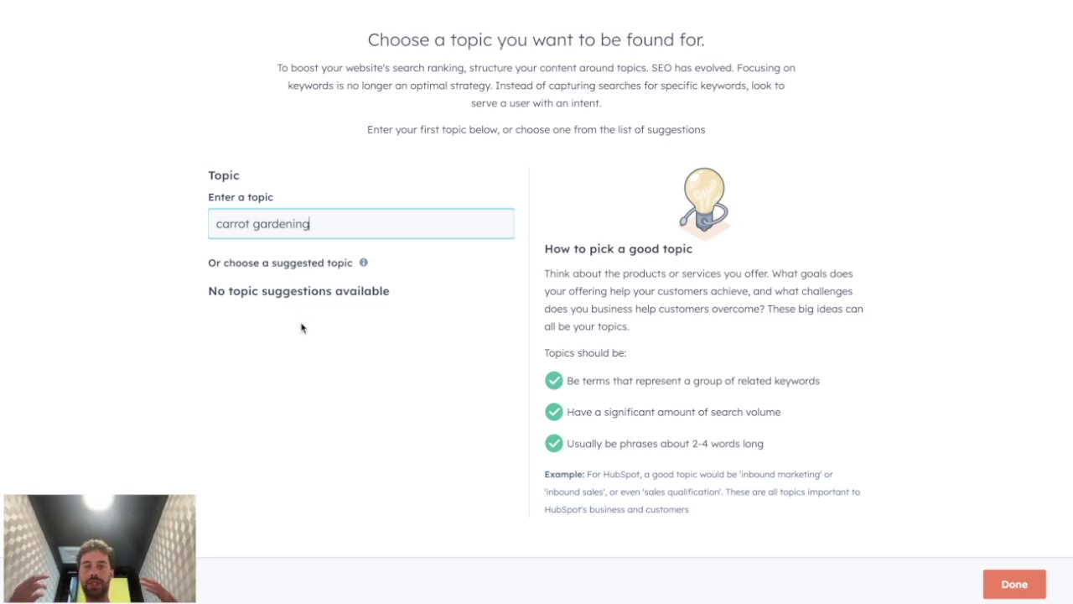
{"action": "left_click", "coordinate": [997, 587]}
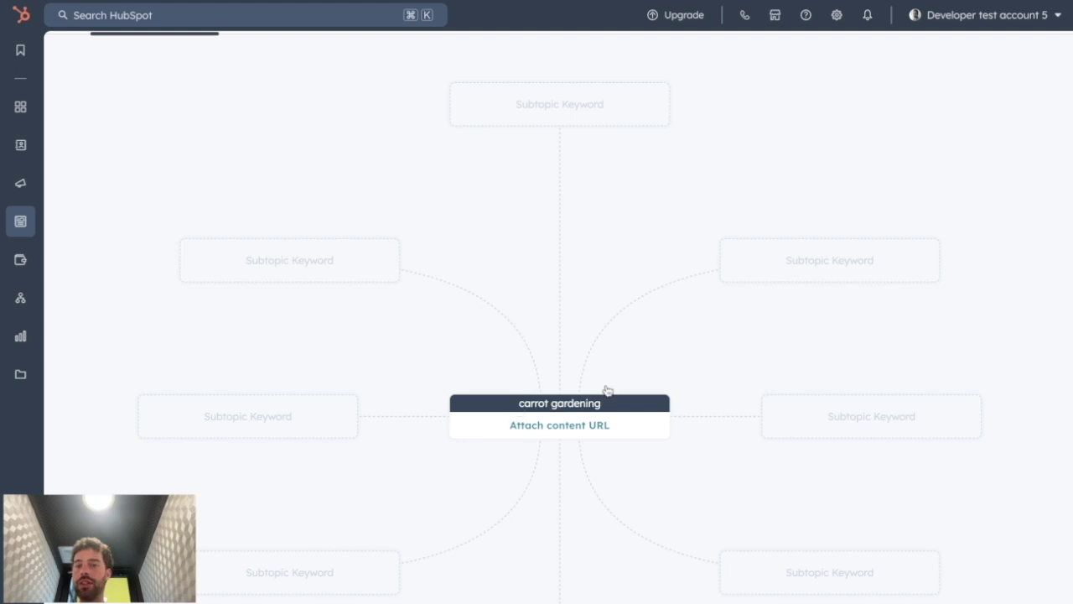
Step: Attach the blog post "Mastering Carrot Gardening: Tips for Successful Harvesting" as the topic's pillar page
{"action": "left_click", "coordinate": [539, 426]}
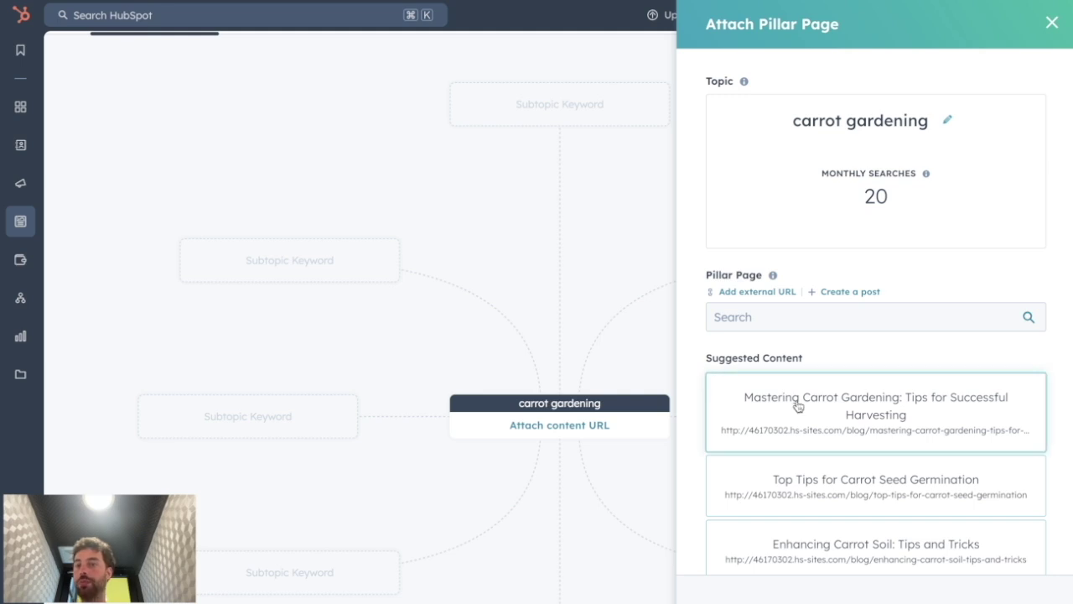
{"action": "left_click", "coordinate": [876, 403]}
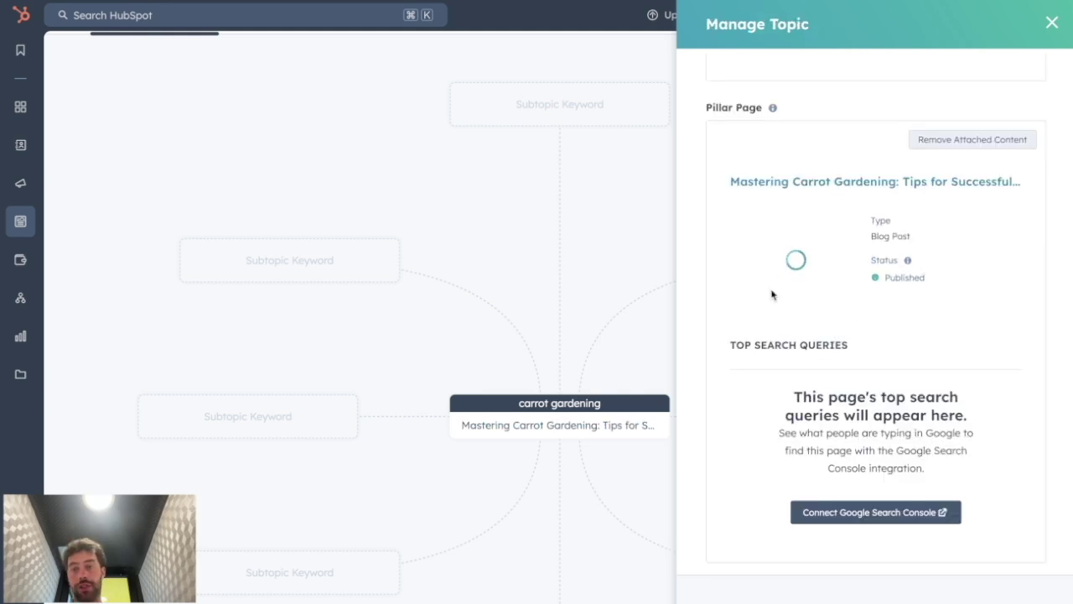
{"action": "left_click", "coordinate": [1052, 24]}
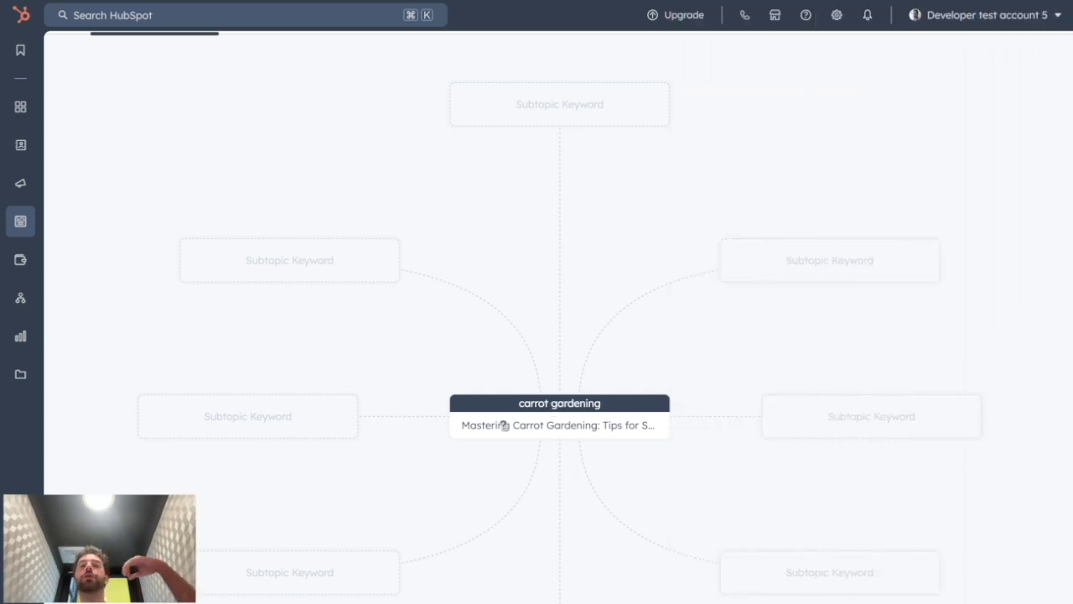
Step: Add the subtopic keyword "carrot seed germination" and attach the post "Top Tips for Carrot Seed Germination" to it
{"action": "scroll", "coordinate": [507, 426], "scroll_direction": "up", "scroll_amount": 3}
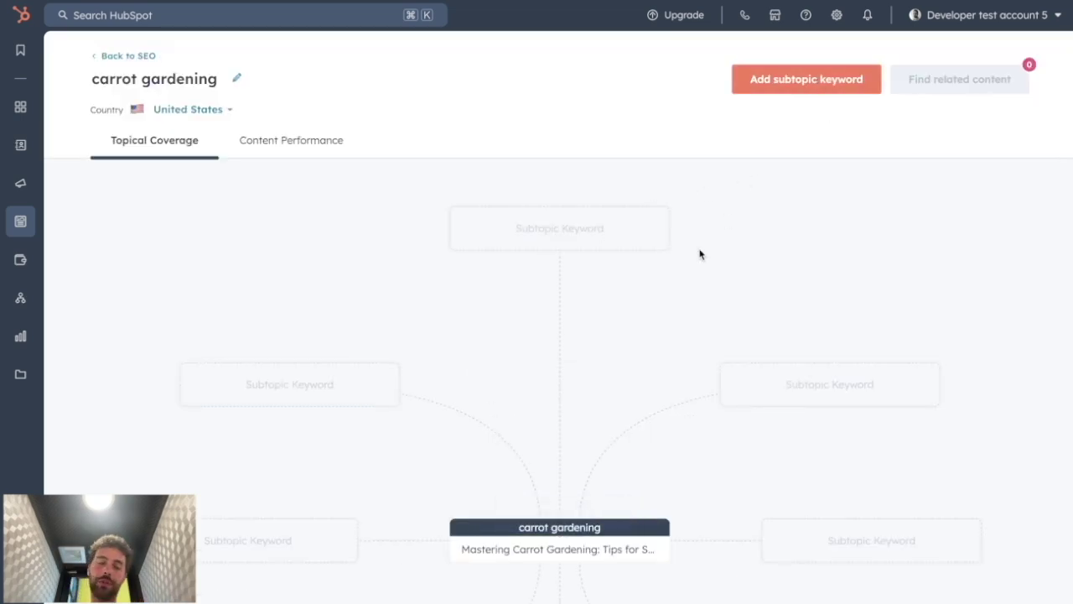
{"action": "scroll", "coordinate": [749, 227], "scroll_direction": "down", "scroll_amount": 3}
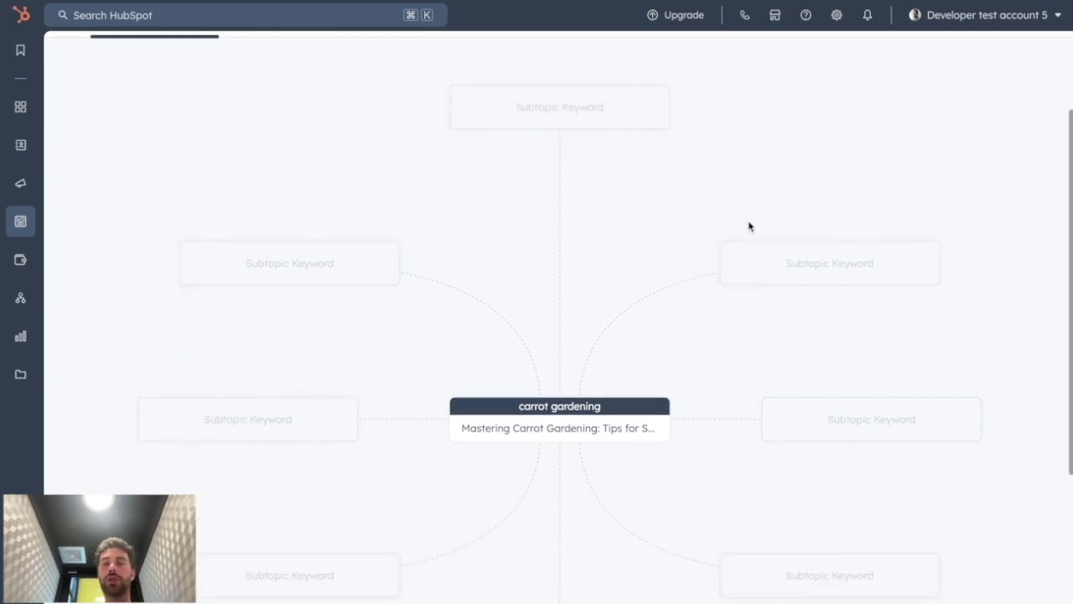
{"action": "scroll", "coordinate": [463, 362], "scroll_direction": "up", "scroll_amount": 3}
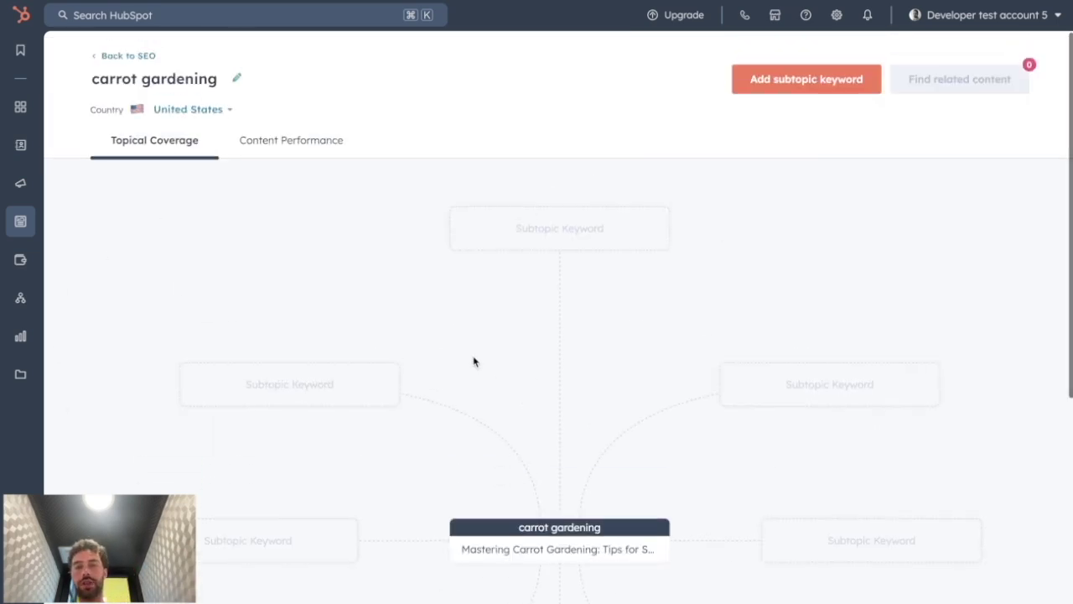
{"action": "left_click", "coordinate": [781, 79]}
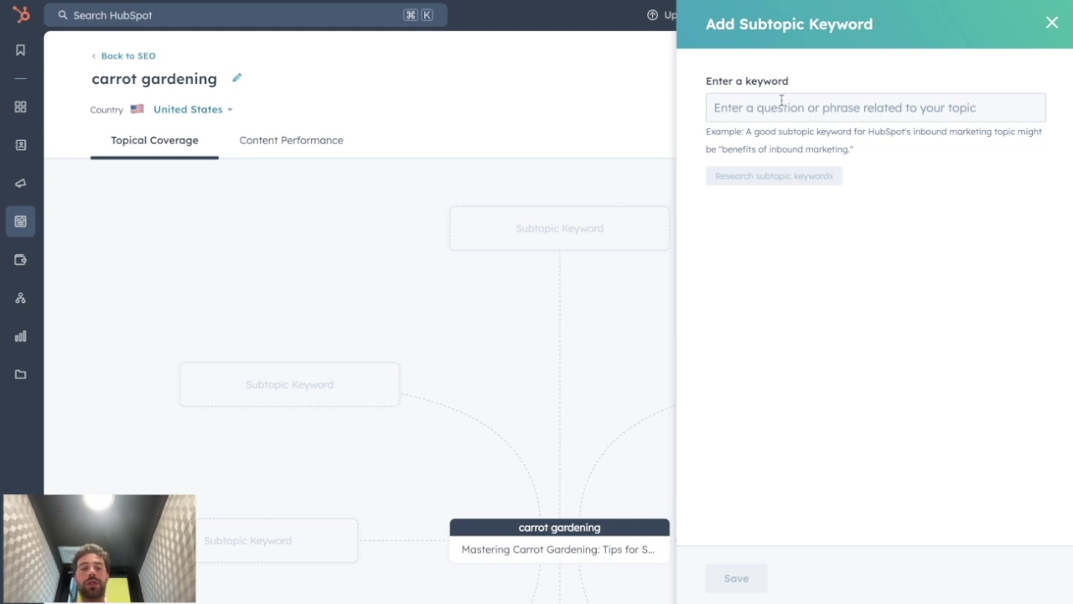
{"action": "left_click", "coordinate": [780, 99]}
{"action": "type", "text": "carrot seed germina"}
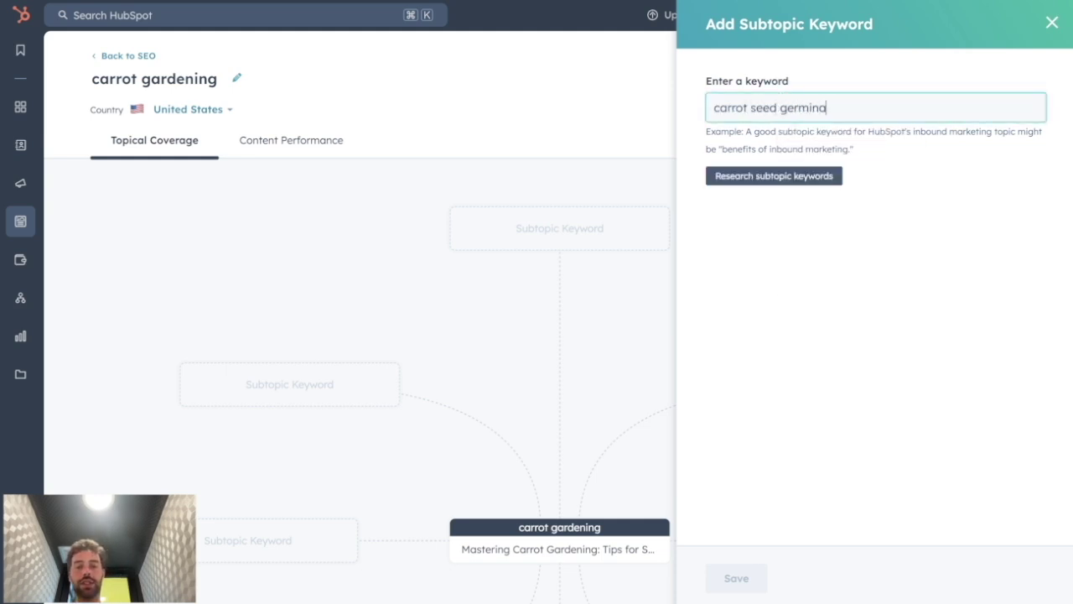
{"action": "type", "text": "tion"}
{"action": "left_click", "coordinate": [772, 174]}
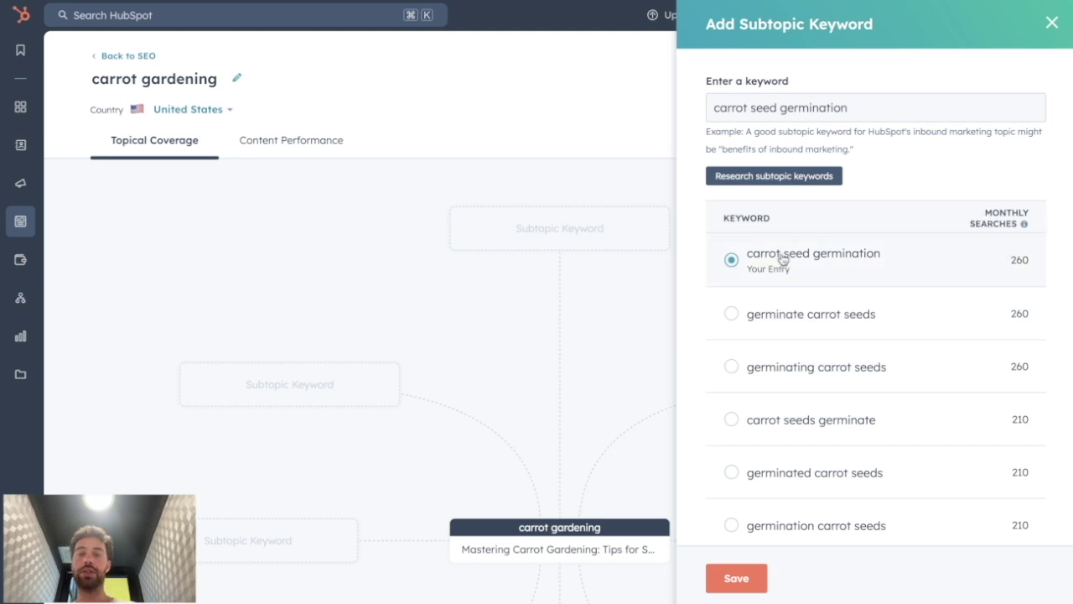
{"action": "left_click", "coordinate": [727, 575]}
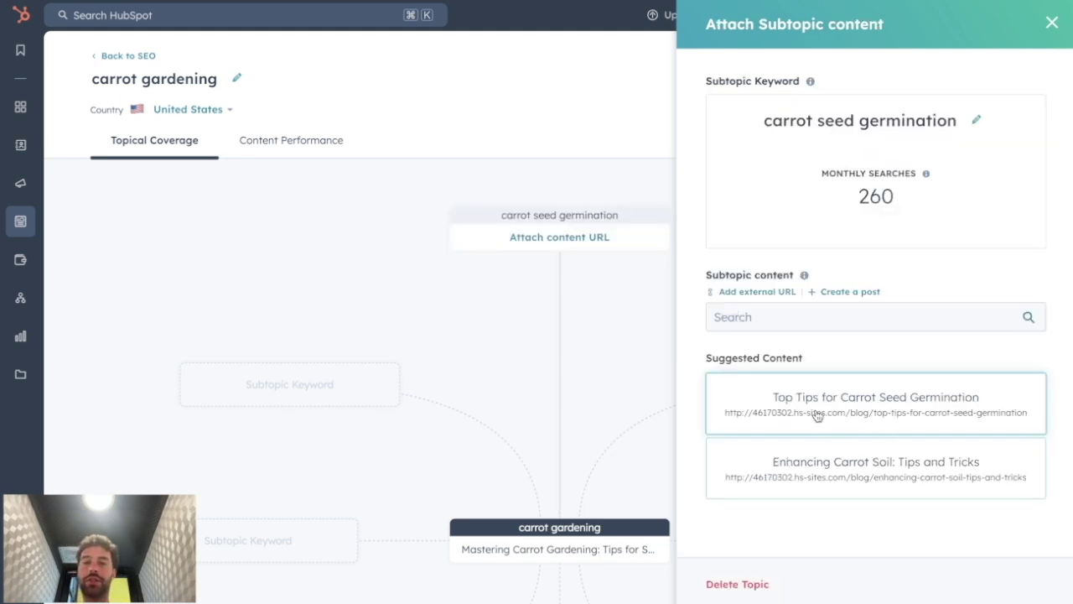
{"action": "left_click", "coordinate": [818, 415]}
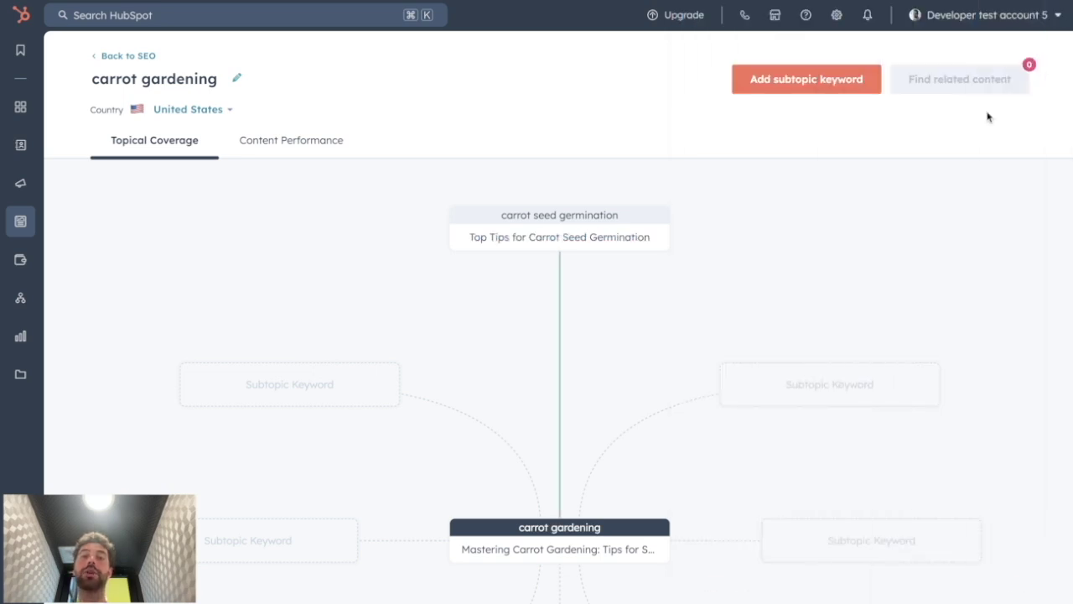
Step: Add the subtopic keyword "carrot soil" and attach the post "Enhancing Carrot Soil: Tips and Tricks" to it
{"action": "left_click", "coordinate": [795, 86]}
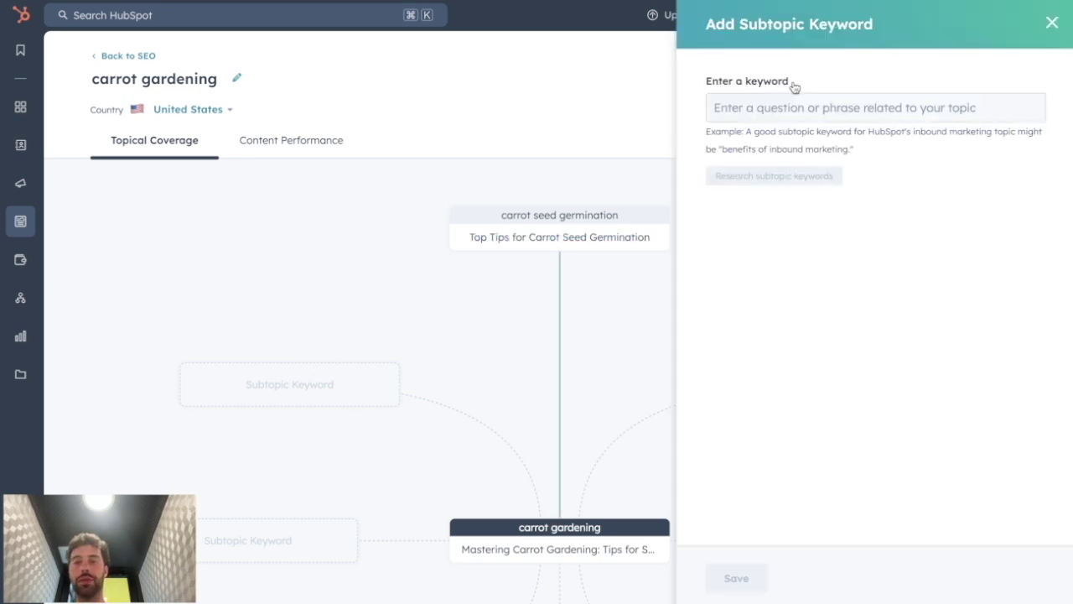
{"action": "left_click", "coordinate": [785, 107]}
{"action": "type", "text": "carrot "}
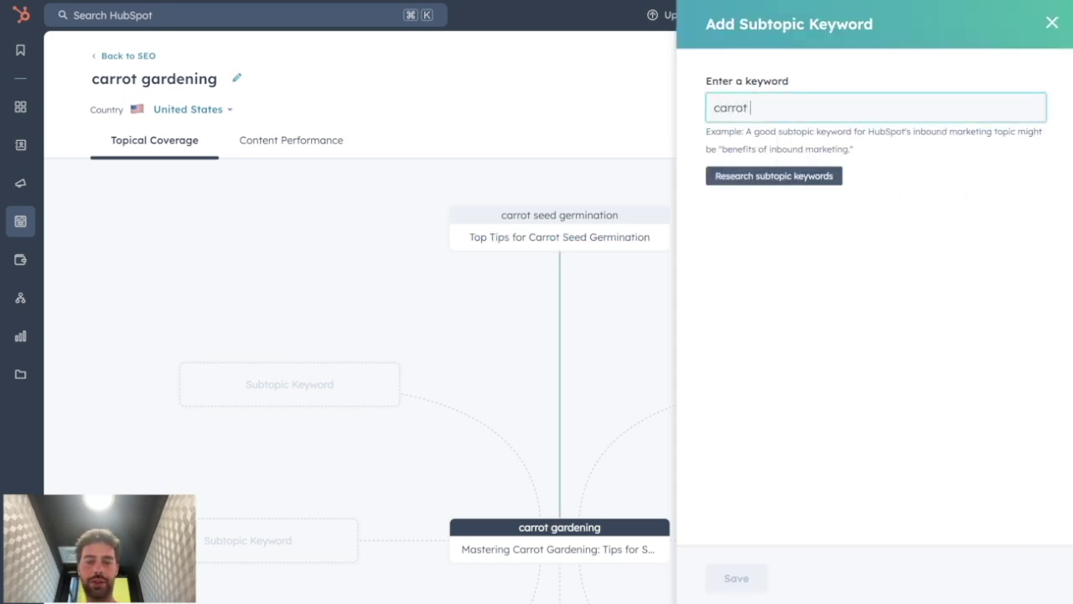
{"action": "type", "text": "soil"}
{"action": "left_click", "coordinate": [780, 175]}
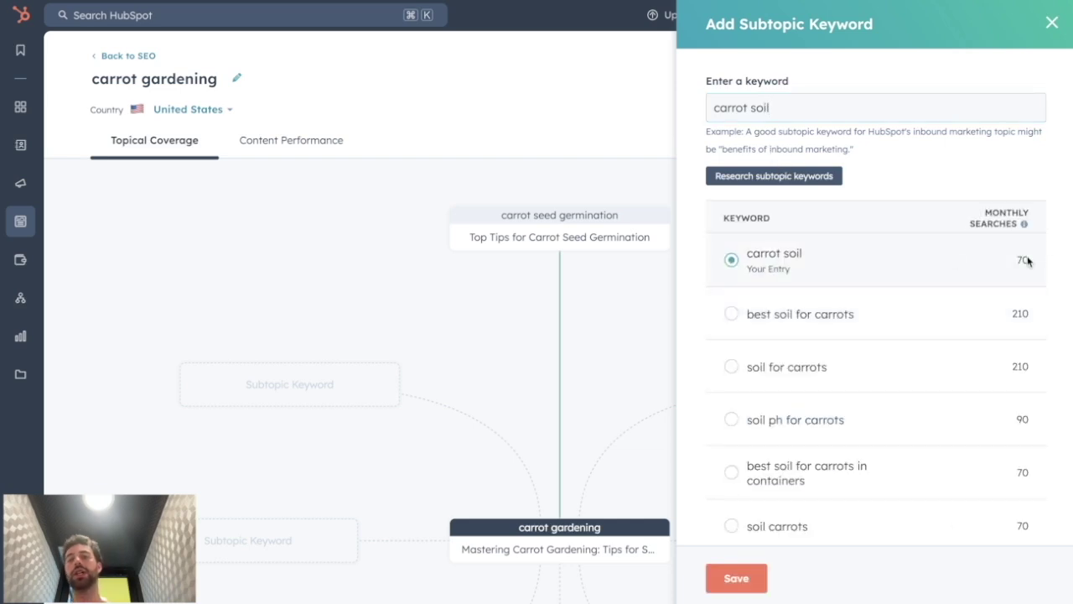
{"action": "left_click", "coordinate": [733, 578]}
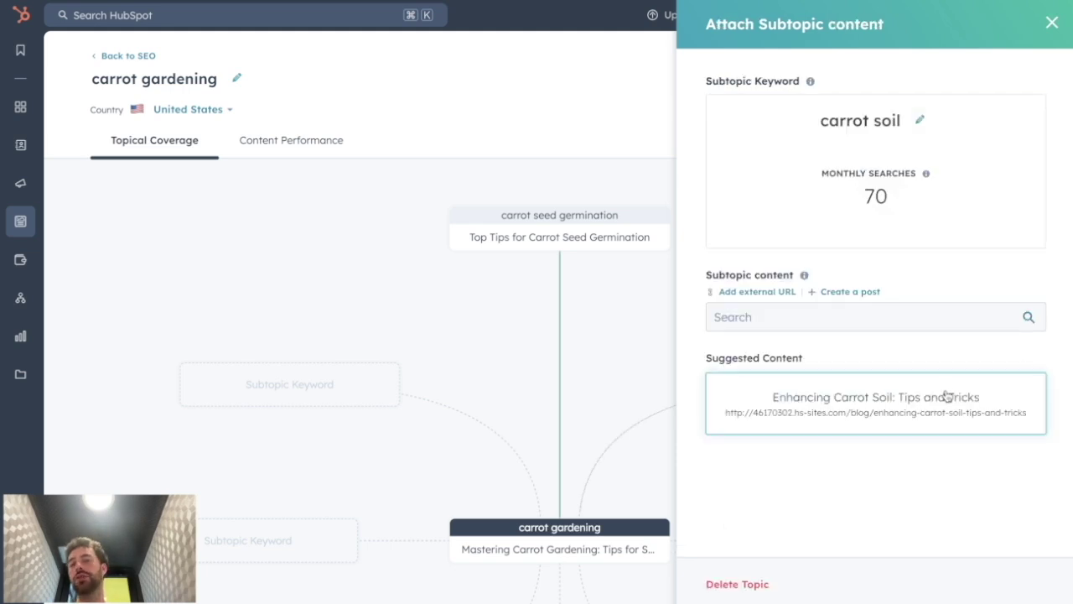
{"action": "left_click", "coordinate": [896, 426]}
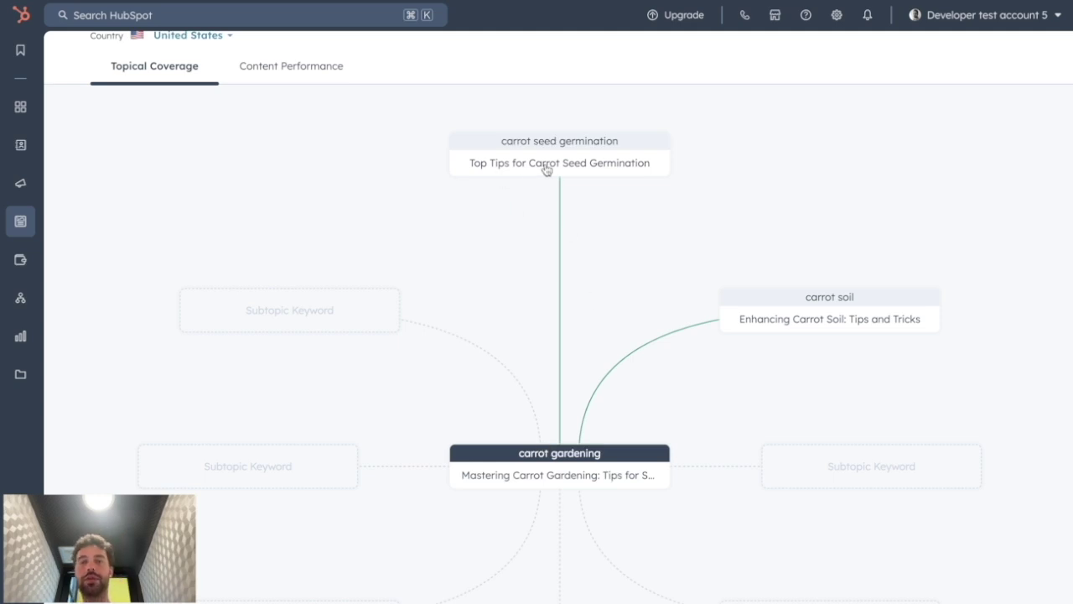
Step: Review the topic cluster's links and its content performance report, and return to the topical coverage map
{"action": "scroll", "coordinate": [515, 160], "scroll_direction": "down", "scroll_amount": 2}
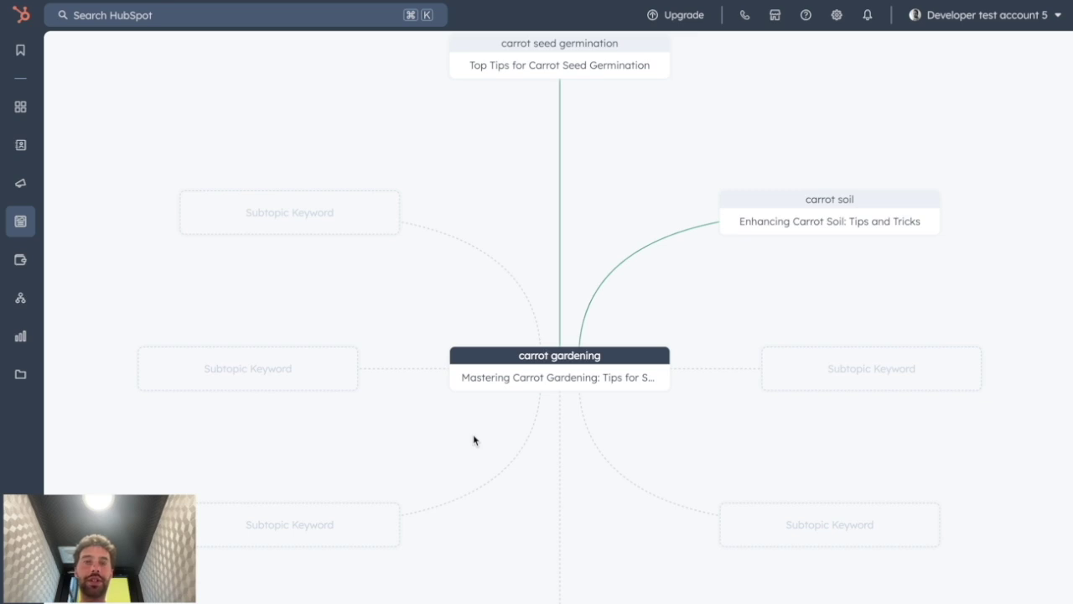
{"action": "scroll", "coordinate": [474, 440], "scroll_direction": "up", "scroll_amount": 3}
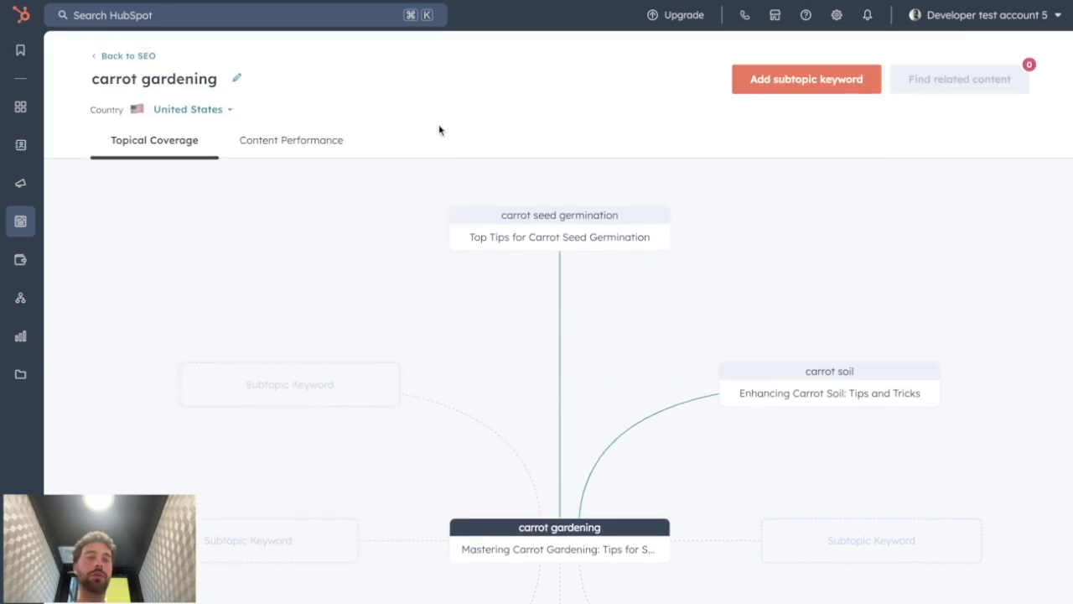
{"action": "left_click", "coordinate": [311, 143]}
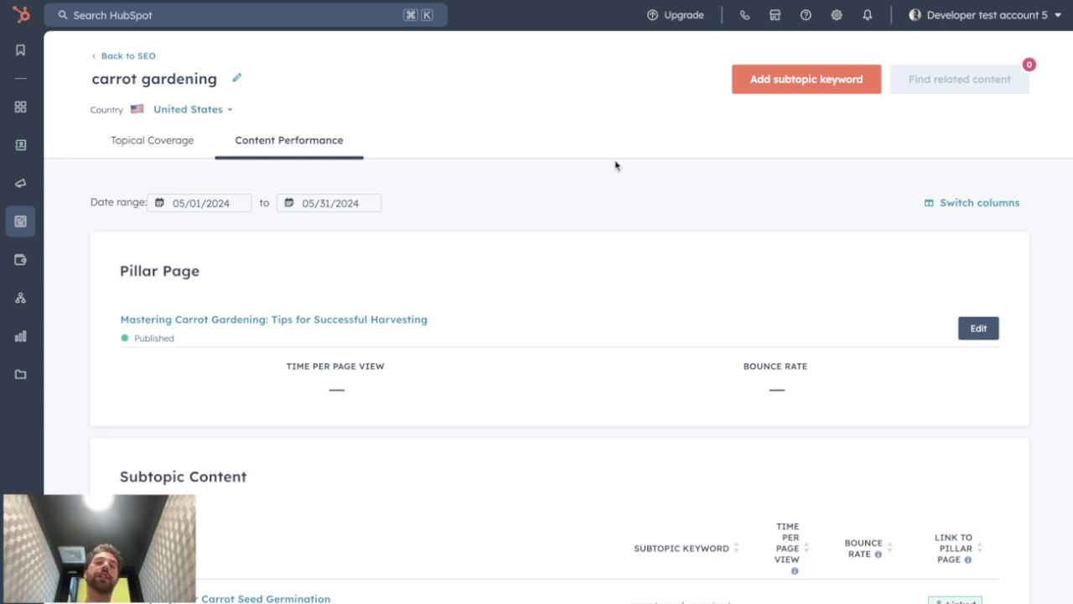
{"action": "scroll", "coordinate": [615, 165], "scroll_direction": "down", "scroll_amount": 2}
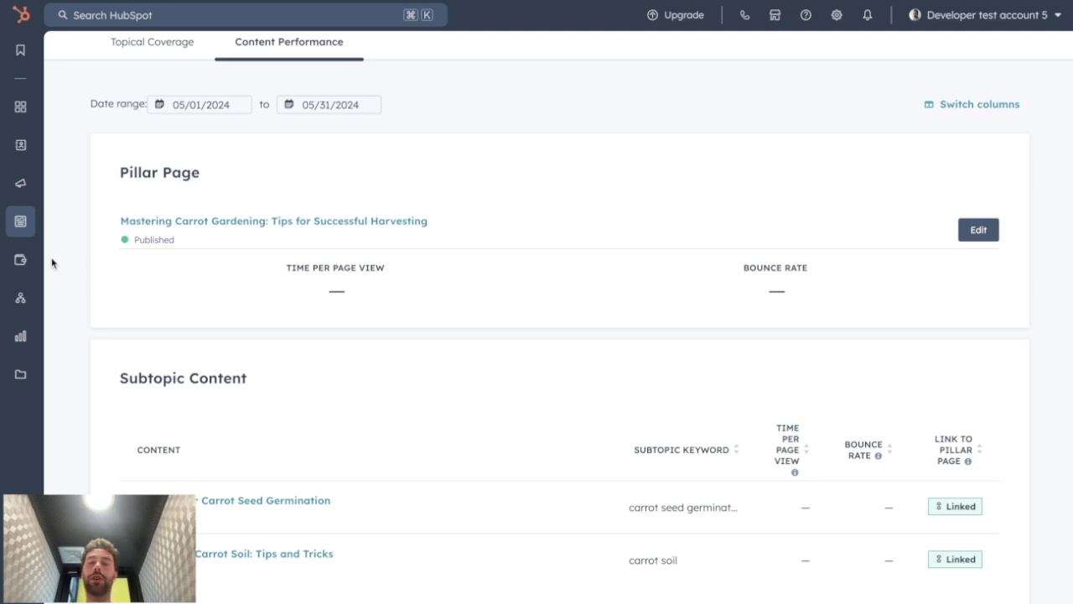
{"action": "scroll", "coordinate": [101, 210], "scroll_direction": "up", "scroll_amount": 2}
{"action": "left_click", "coordinate": [156, 149]}
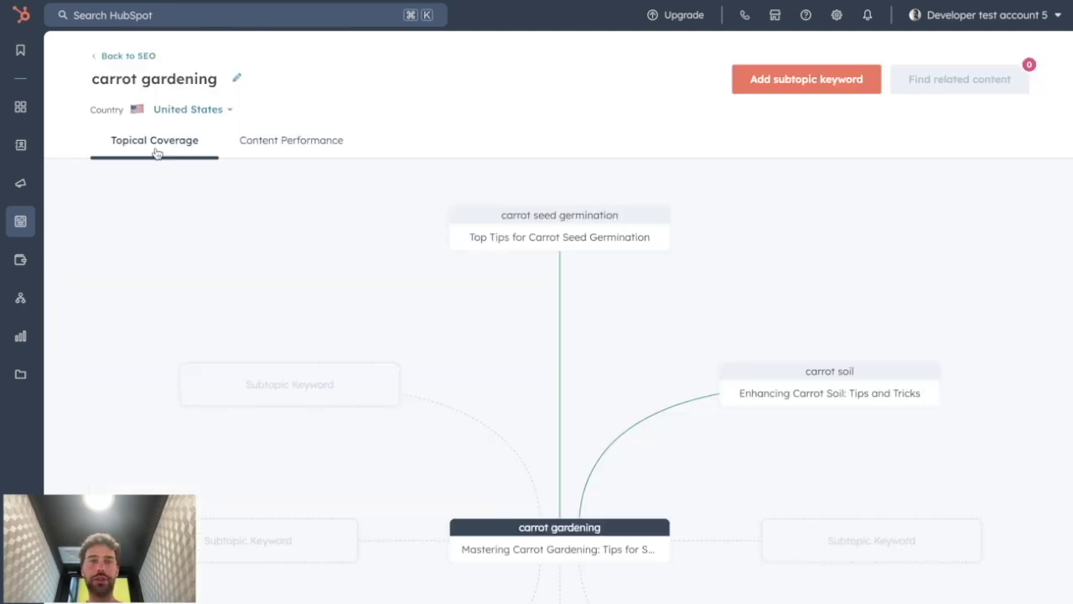